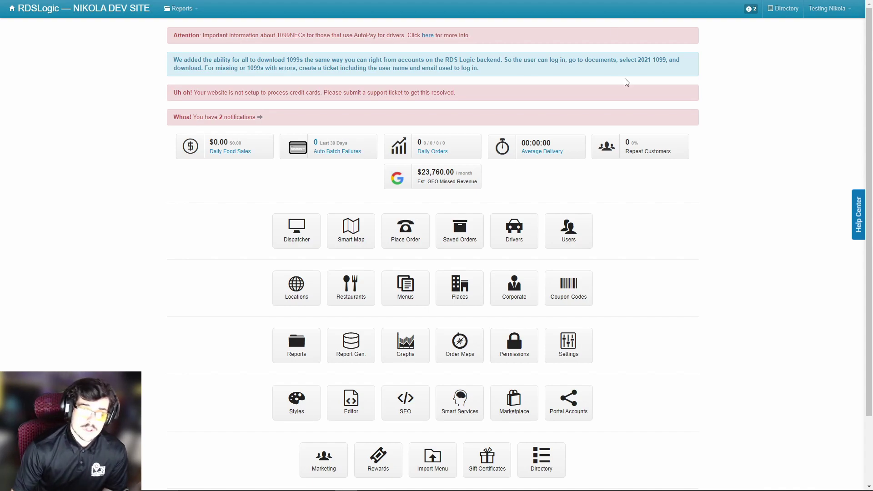
# Open the Courier Setup fees for the Block Island location
pyautogui.click(347, 298)
pyautogui.click(255, 74)
pyautogui.click(225, 90)
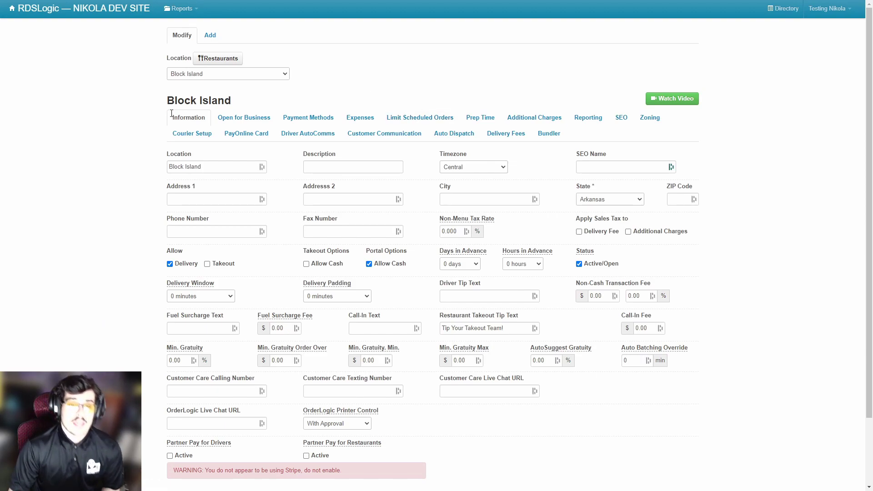
pyautogui.click(194, 136)
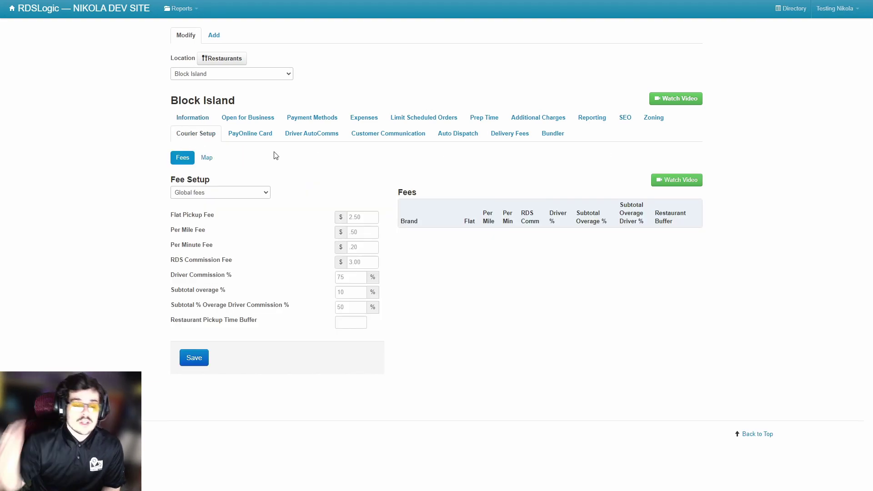
# Set the Flat Pickup Fee for global fees to $2.50
pyautogui.moveTo(391, 193); pyautogui.dragTo(507, 213)
pyautogui.click(463, 202)
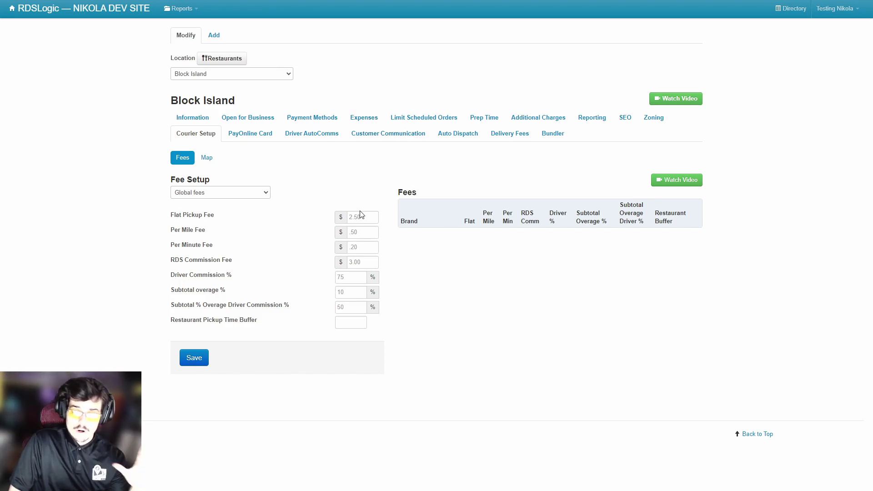
pyautogui.moveTo(157, 214); pyautogui.dragTo(217, 218)
pyautogui.click(217, 217)
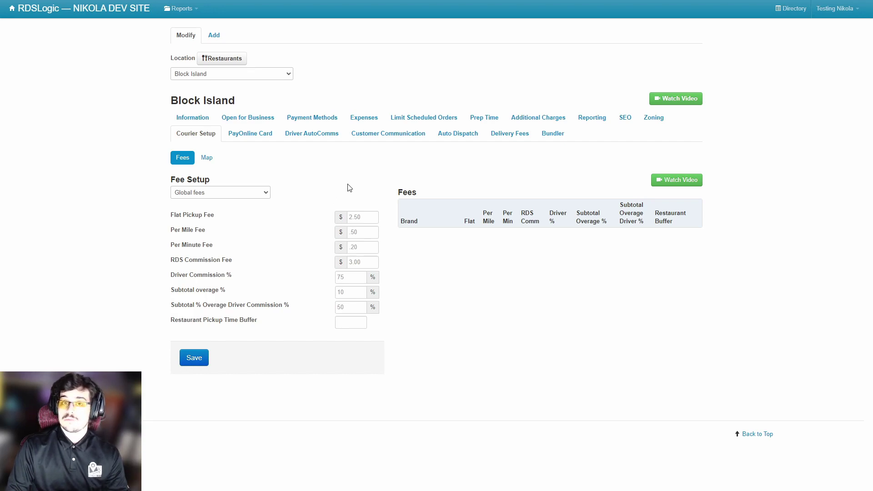
pyautogui.click(366, 217)
pyautogui.write('2.50')
# Examine the Per Mile Fee and Per Minute Fee settings in the global fee setup
pyautogui.click(216, 230)
pyautogui.moveTo(171, 230); pyautogui.dragTo(218, 245)
pyautogui.click(171, 237)
pyautogui.click(218, 246)
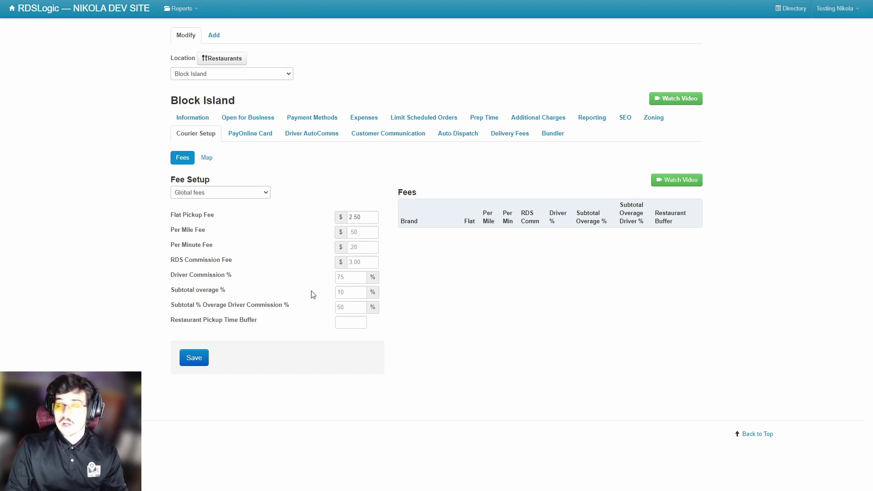
pyautogui.moveTo(195, 215); pyautogui.dragTo(199, 228)
pyautogui.tripleClick(199, 229)
pyautogui.click(196, 230)
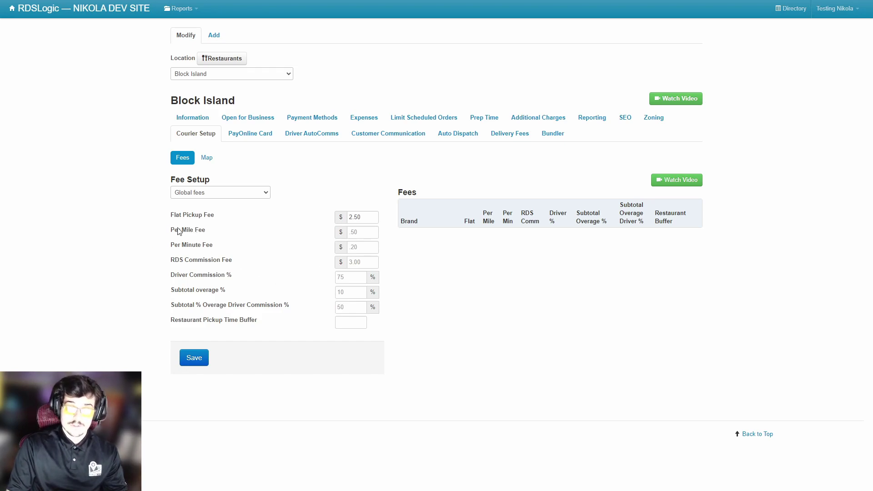
pyautogui.moveTo(175, 230); pyautogui.dragTo(205, 230)
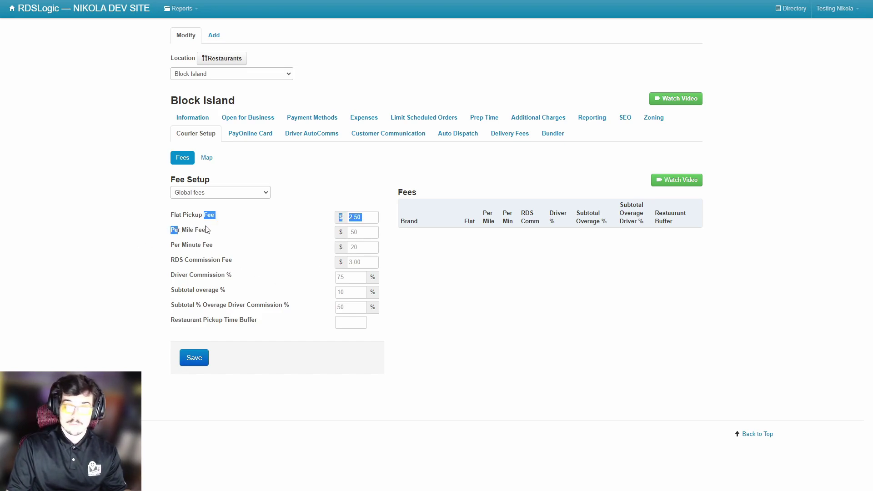
pyautogui.click(204, 230)
# Review the RDS Commission Fee and Driver Commission % settings alongside the flat pickup, per mile and per minute fees
pyautogui.moveTo(171, 259); pyautogui.dragTo(230, 263)
pyautogui.click(230, 262)
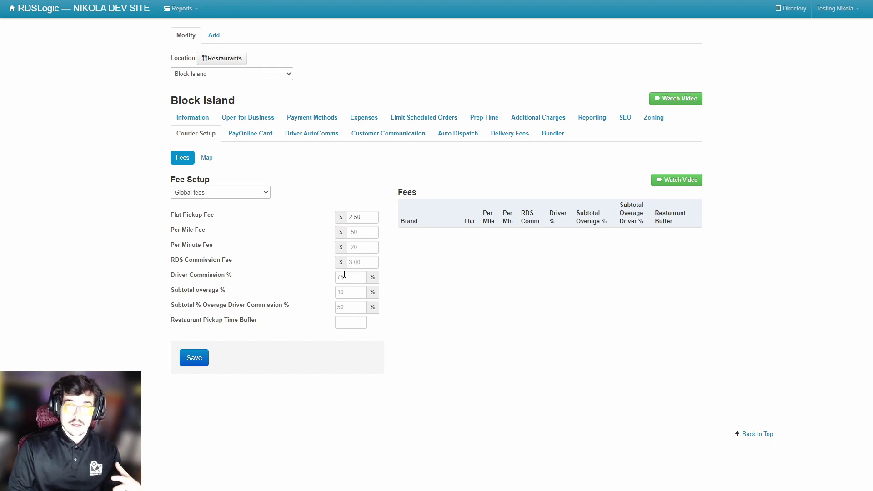
pyautogui.moveTo(172, 215); pyautogui.dragTo(259, 242)
pyautogui.click(244, 238)
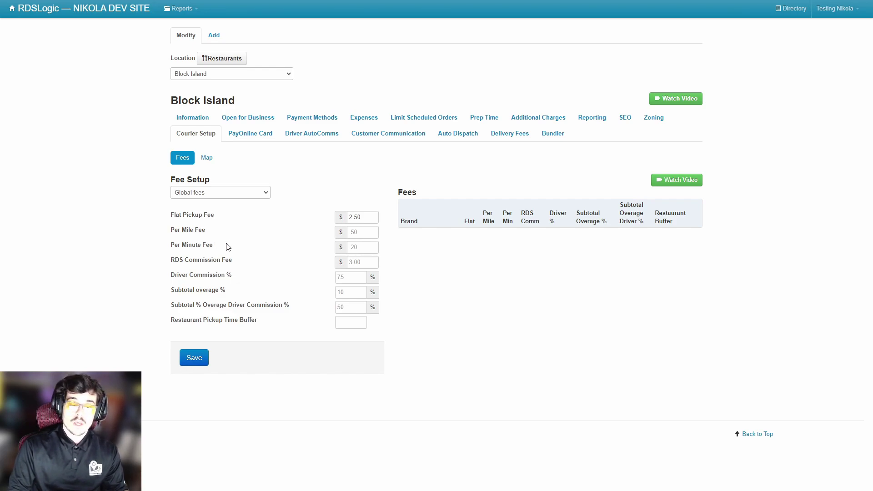
pyautogui.moveTo(172, 275); pyautogui.dragTo(230, 279)
pyautogui.click(230, 276)
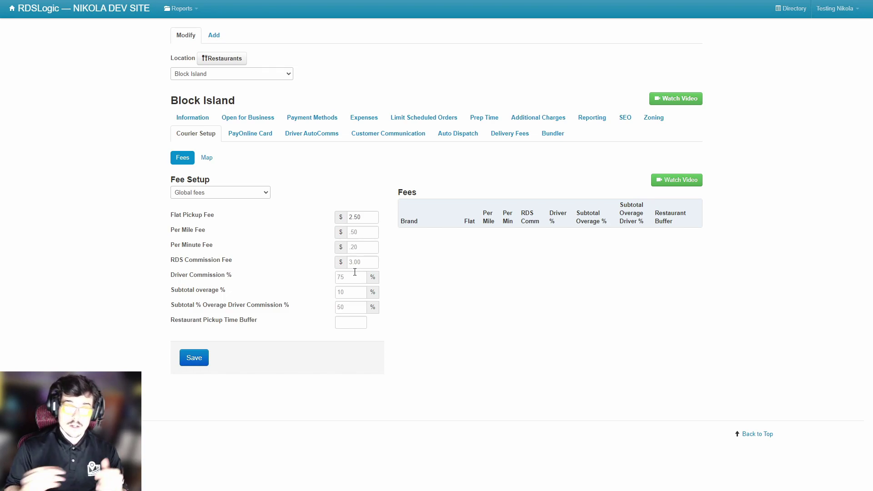
pyautogui.moveTo(164, 216); pyautogui.dragTo(222, 215)
pyautogui.moveTo(167, 233); pyautogui.dragTo(218, 248)
pyautogui.click(218, 234)
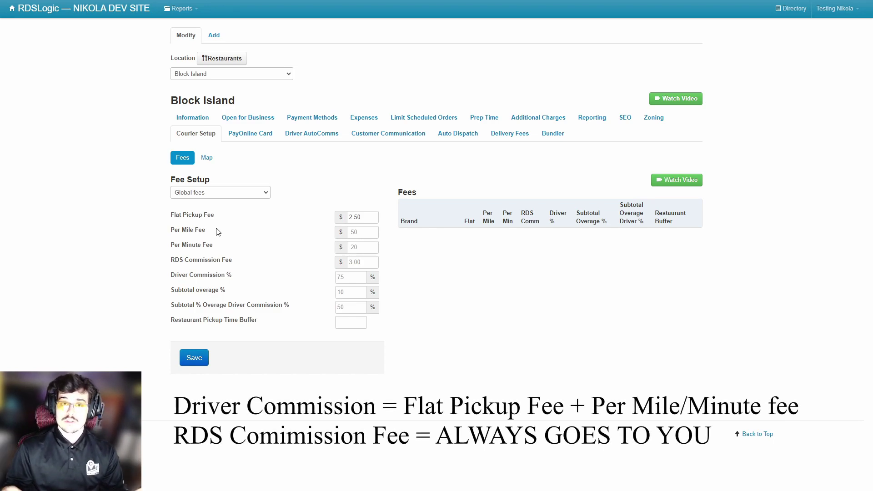
pyautogui.moveTo(172, 262); pyautogui.dragTo(233, 263)
pyautogui.click(232, 266)
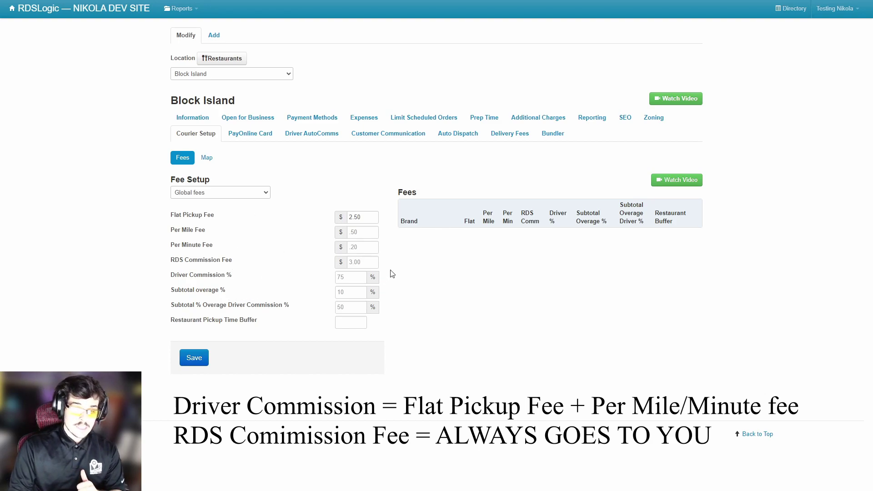
# Set the Per Mile Fee to $.50, Per Minute Fee to $.20 and RDS Commission Fee to $3.00, and save the global fees
pyautogui.click(356, 231)
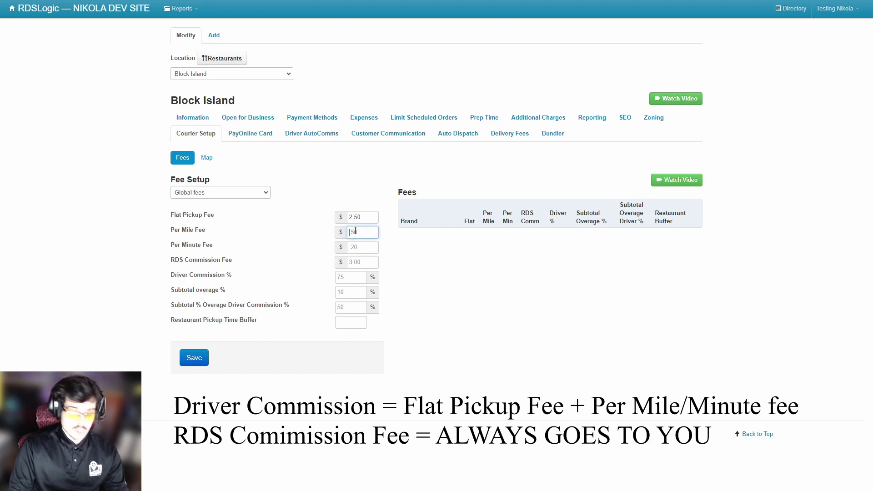
pyautogui.press('Tab')
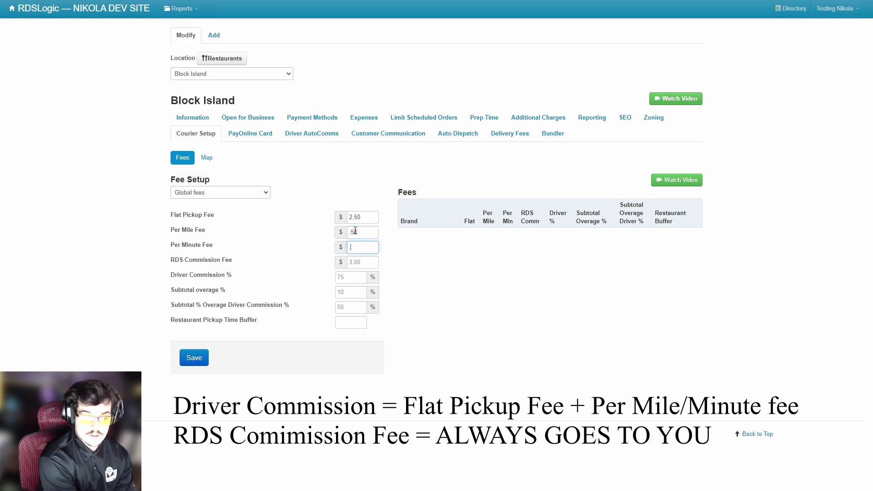
pyautogui.press('Tab')
pyautogui.write('3.00')
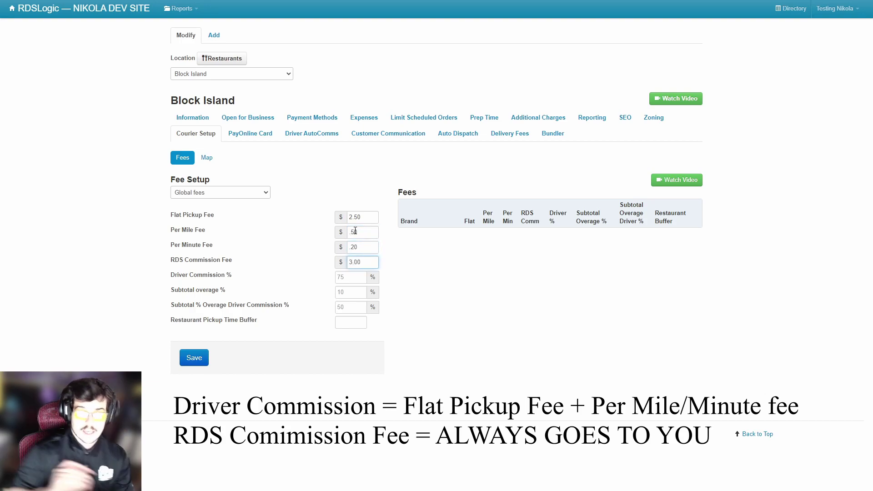
pyautogui.click(199, 356)
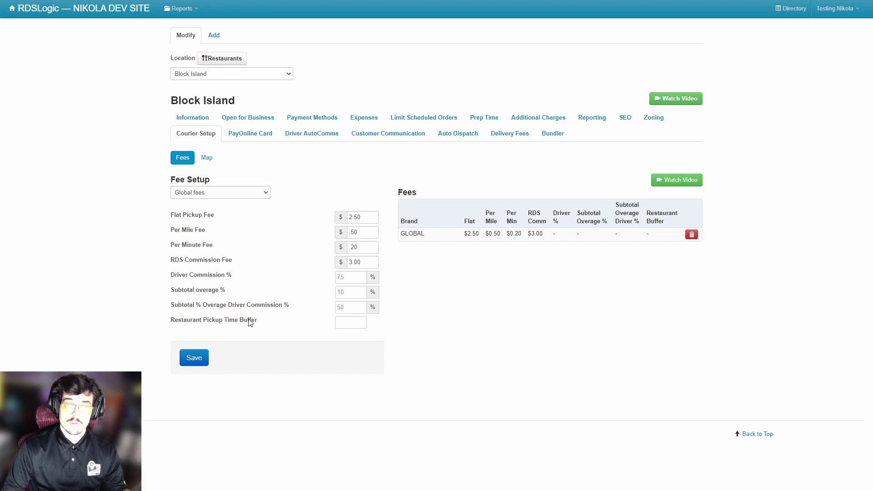
# Review the Driver Commission % against the flat pickup, per mile and per minute fees it applies to
pyautogui.moveTo(436, 6)
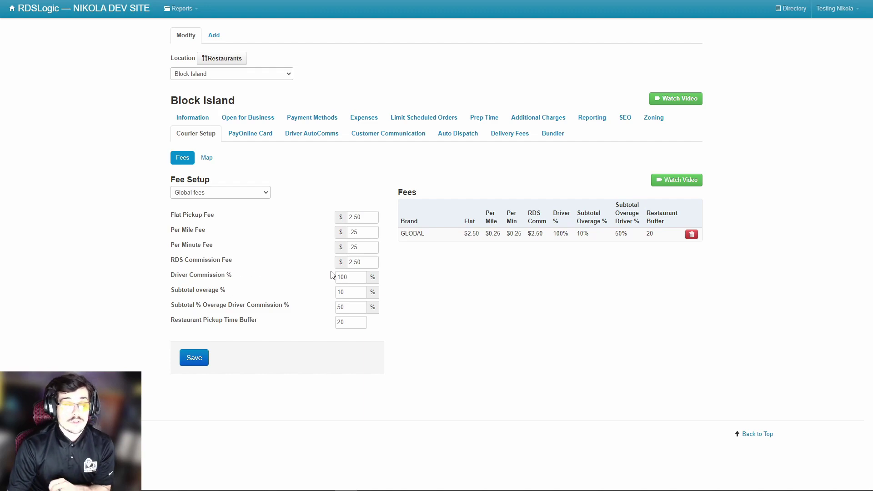
pyautogui.moveTo(171, 277); pyautogui.dragTo(246, 278)
pyautogui.click(246, 279)
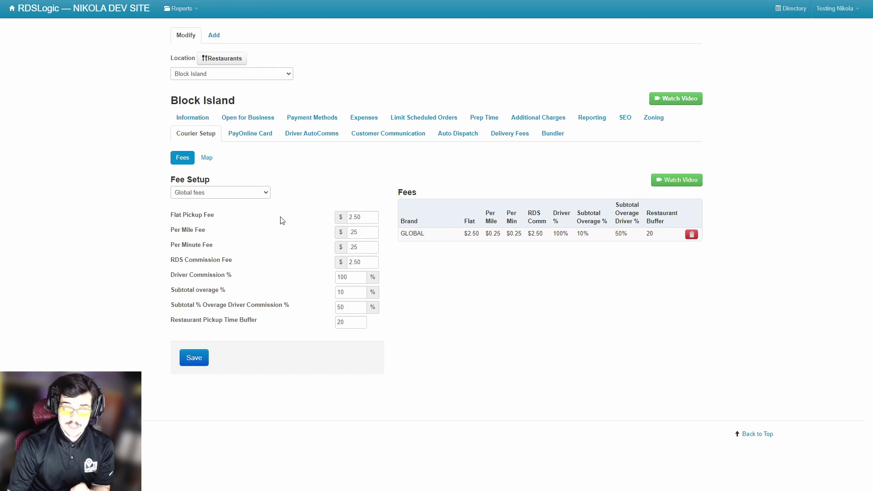
pyautogui.moveTo(171, 216); pyautogui.dragTo(215, 215)
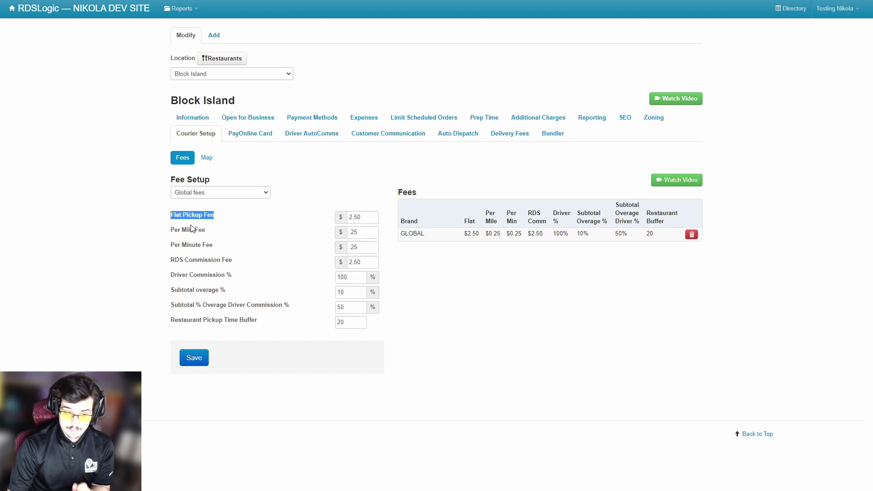
pyautogui.moveTo(171, 232); pyautogui.dragTo(231, 249)
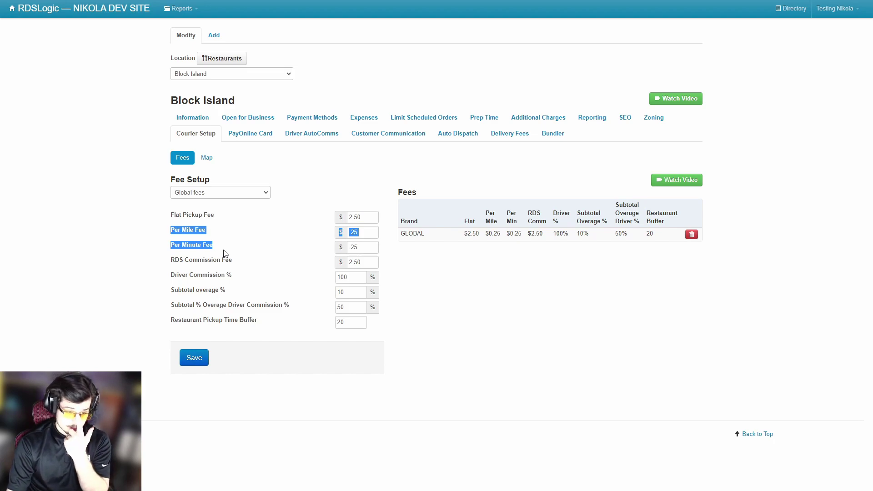
pyautogui.click(208, 305)
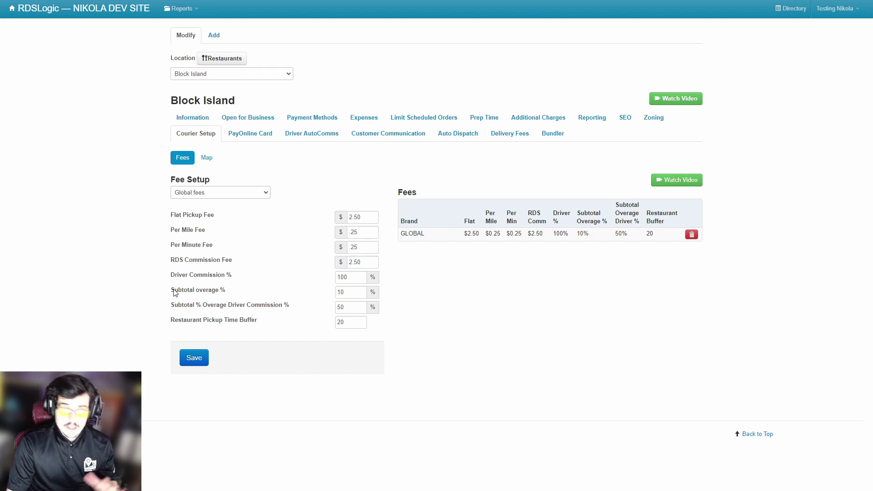
# Examine the Subtotal overage % setting in relation to the pickup, mileage, minute and RDS commission fees that make up the quote
pyautogui.moveTo(171, 291); pyautogui.dragTo(225, 301)
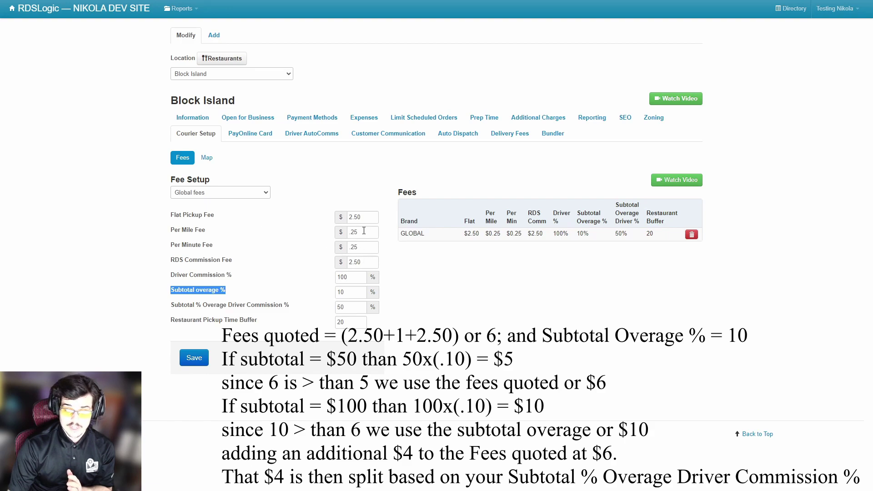
pyautogui.tripleClick(184, 217)
pyautogui.click(247, 221)
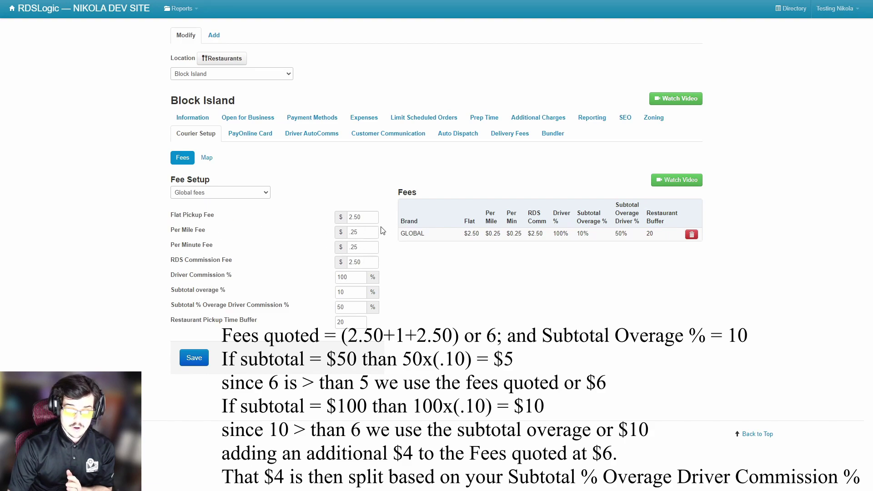
pyautogui.moveTo(171, 262); pyautogui.dragTo(258, 263)
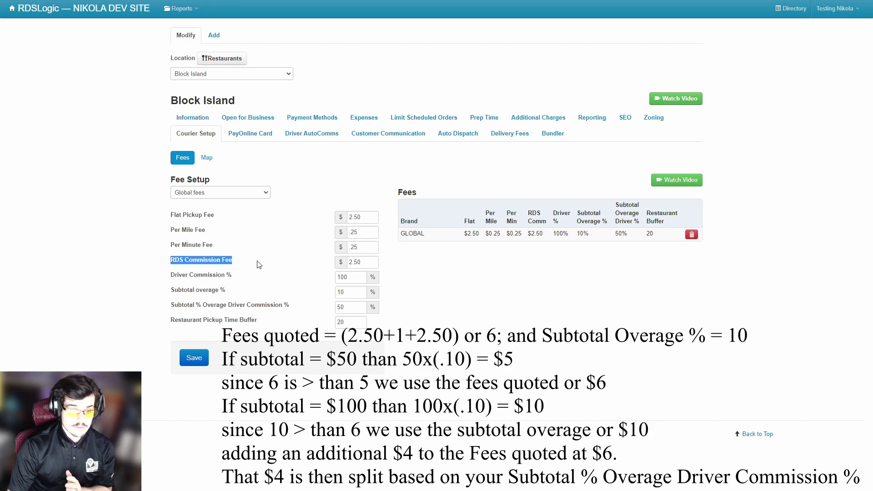
pyautogui.click(303, 267)
pyautogui.moveTo(171, 231); pyautogui.dragTo(228, 250)
pyautogui.click(356, 234)
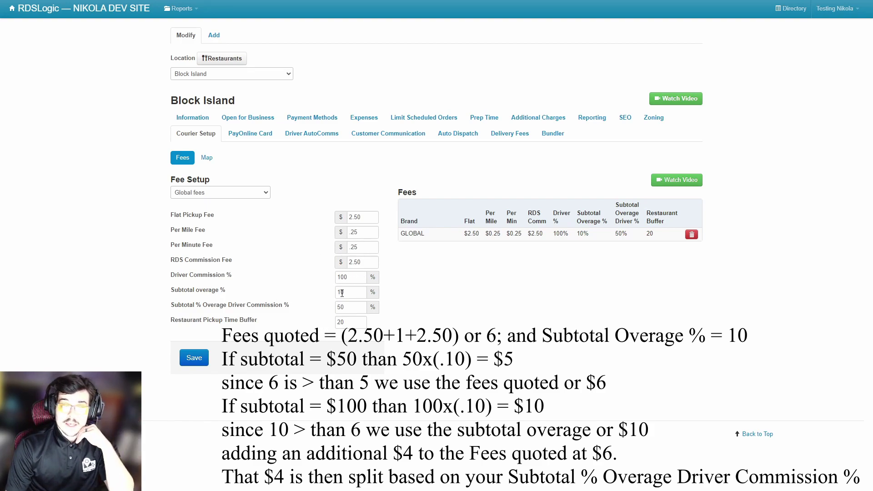
pyautogui.moveTo(177, 294); pyautogui.dragTo(226, 293)
pyautogui.click(239, 294)
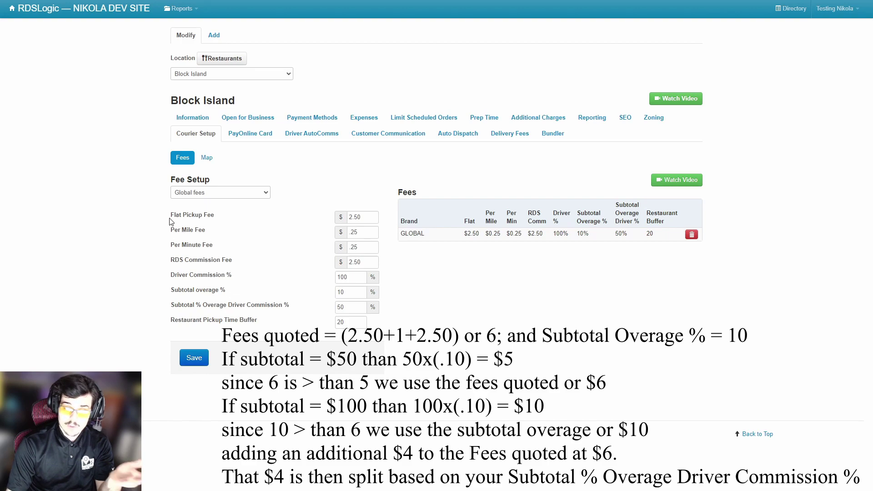
pyautogui.doubleClick(355, 232)
pyautogui.click(337, 220)
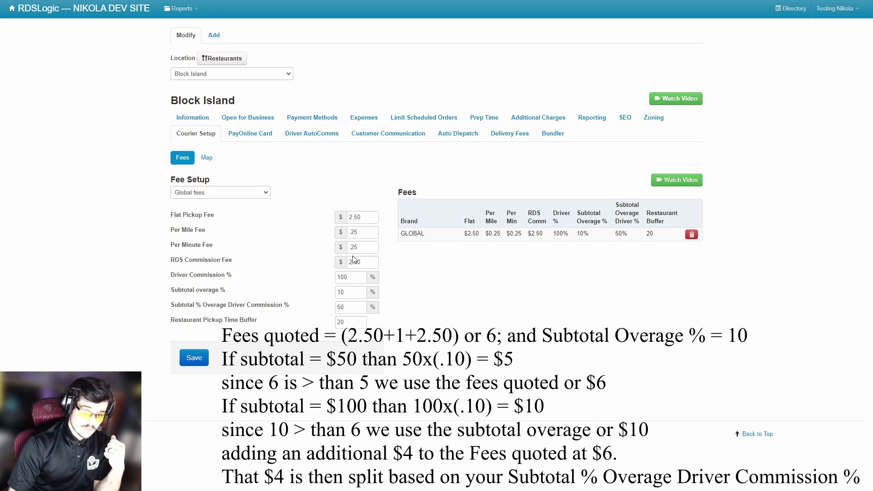
pyautogui.moveTo(172, 207); pyautogui.dragTo(389, 264)
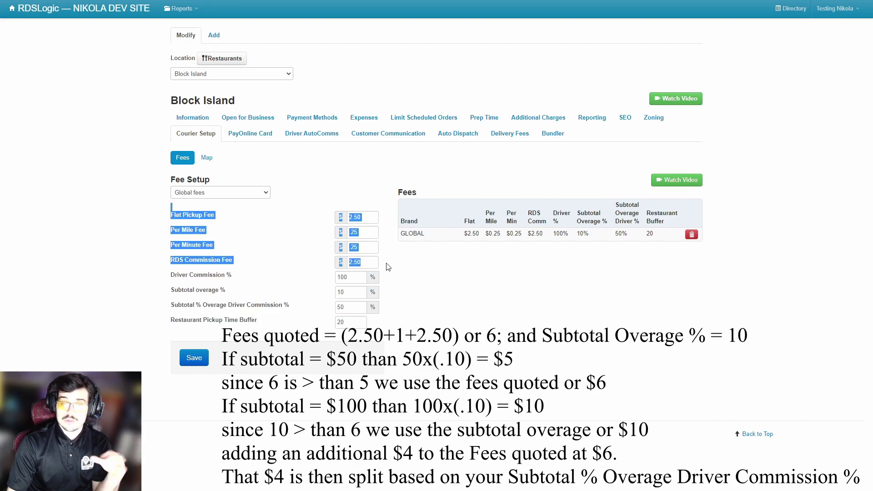
pyautogui.click(381, 266)
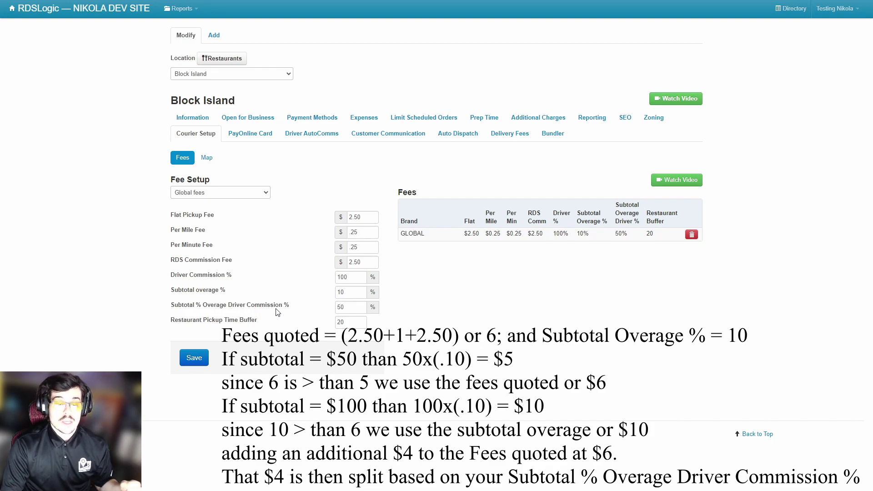
# Examine the Subtotal % Overage Driver Commission % value and compare it with the Flat Pickup Fee and RDS Commission Fee
pyautogui.moveTo(303, 310); pyautogui.dragTo(180, 311)
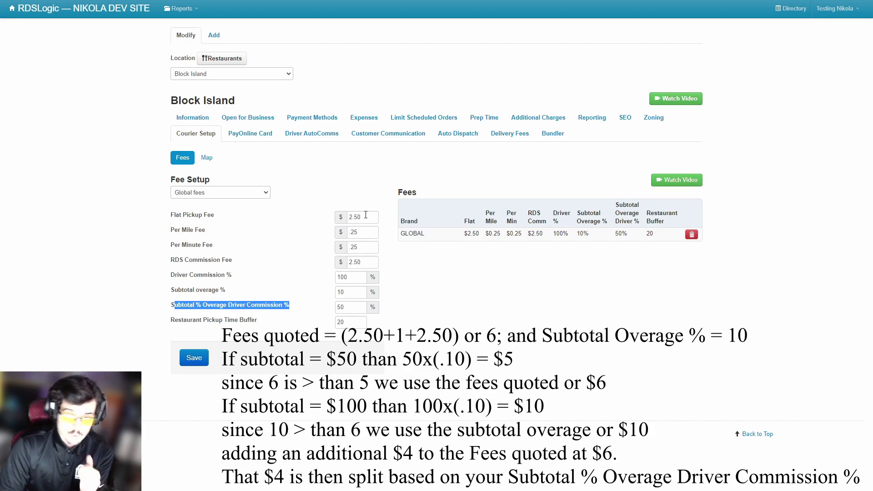
pyautogui.moveTo(370, 222); pyautogui.dragTo(334, 218)
pyautogui.click(320, 227)
pyautogui.click(348, 307)
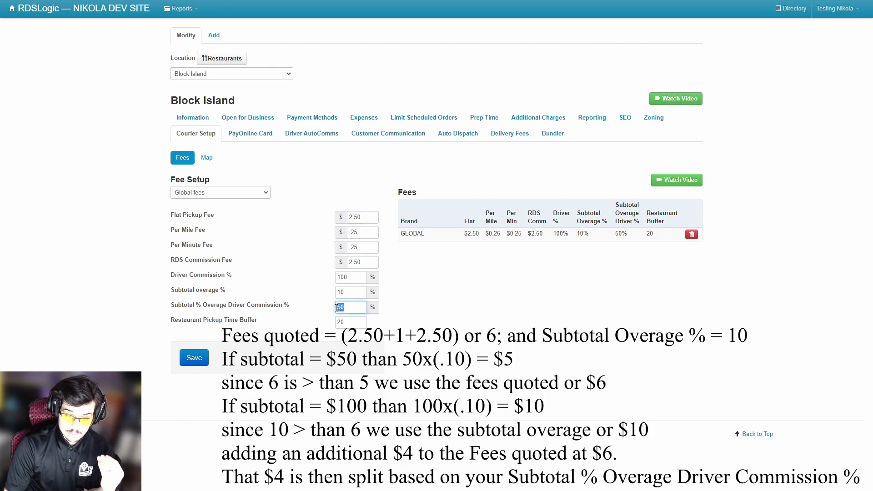
pyautogui.moveTo(342, 307); pyautogui.dragTo(337, 308)
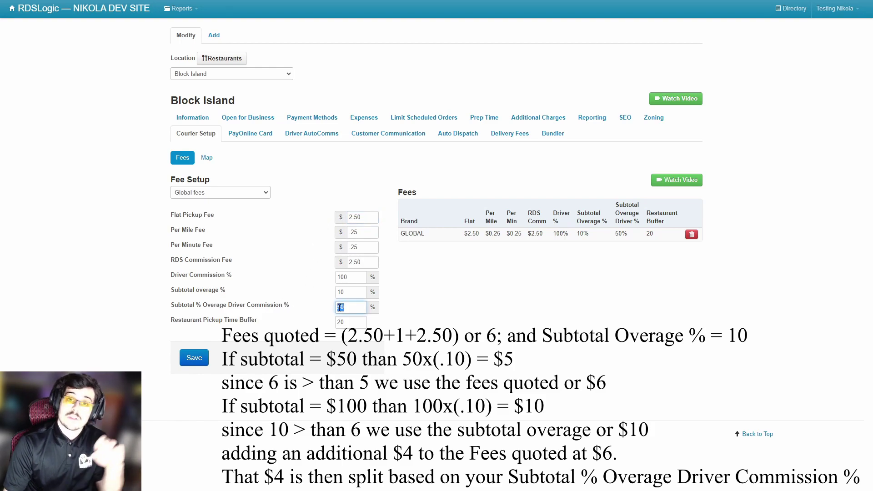
pyautogui.click(347, 308)
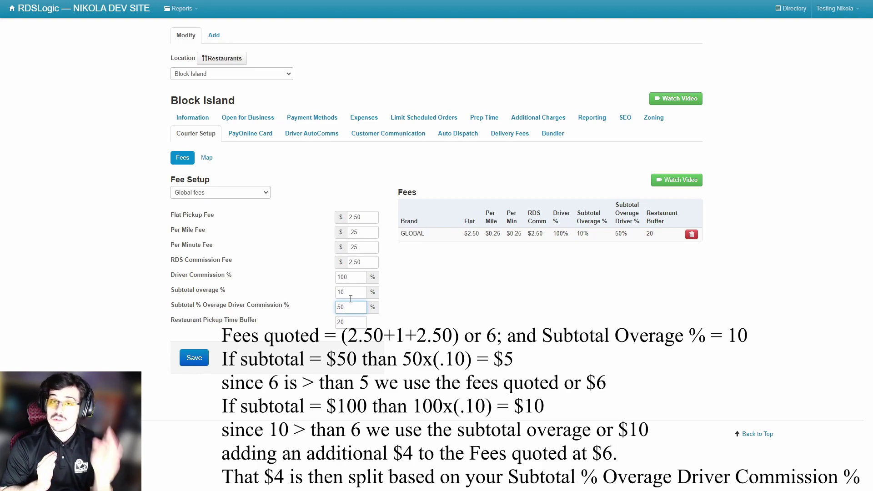
pyautogui.moveTo(167, 260); pyautogui.dragTo(351, 261)
pyautogui.moveTo(261, 268); pyautogui.dragTo(174, 263)
pyautogui.click(181, 262)
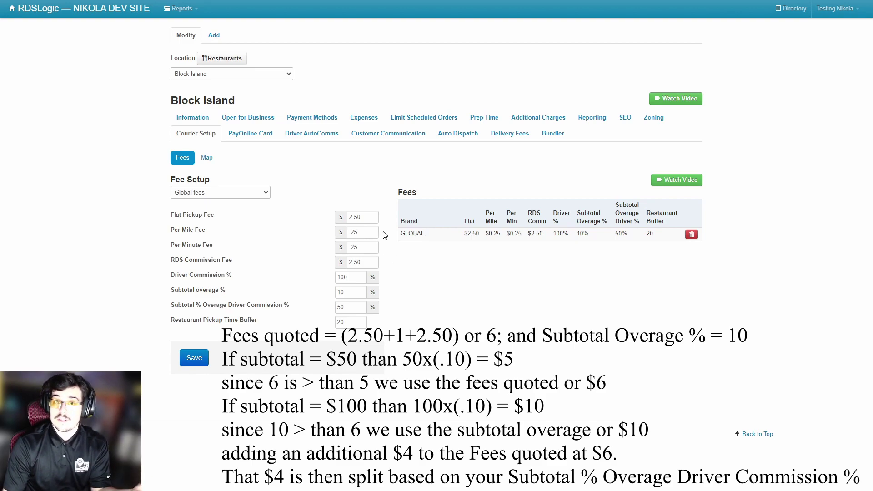
pyautogui.moveTo(363, 218); pyautogui.dragTo(351, 218)
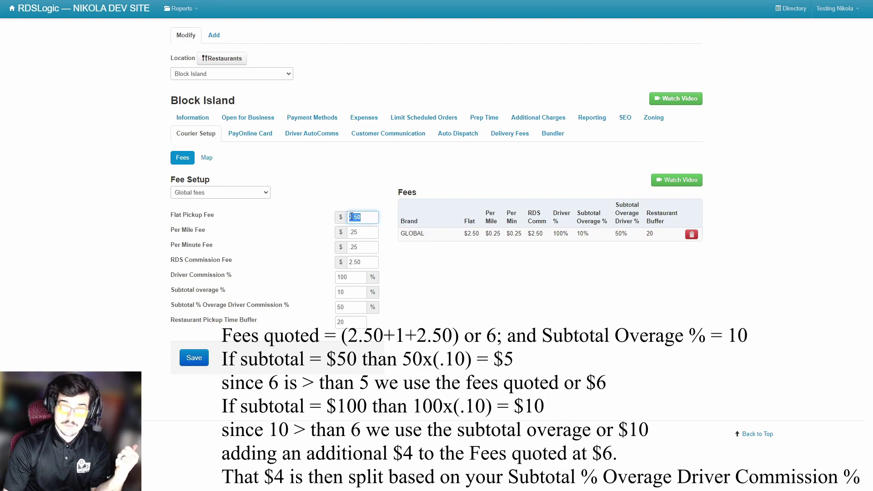
# Review the flat pickup, per mile and per minute fees, and examine the Restaurant Pickup Time Buffer setting
pyautogui.click(367, 221)
pyautogui.doubleClick(353, 233)
pyautogui.click(362, 236)
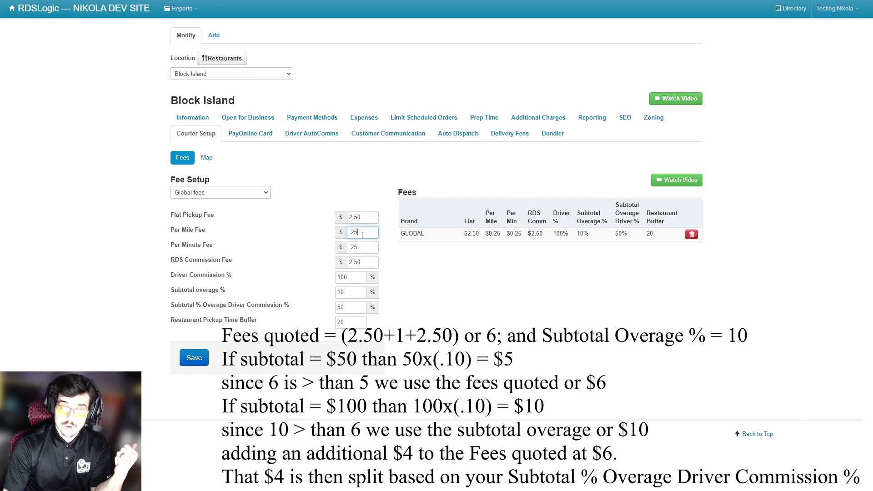
pyautogui.doubleClick(353, 250)
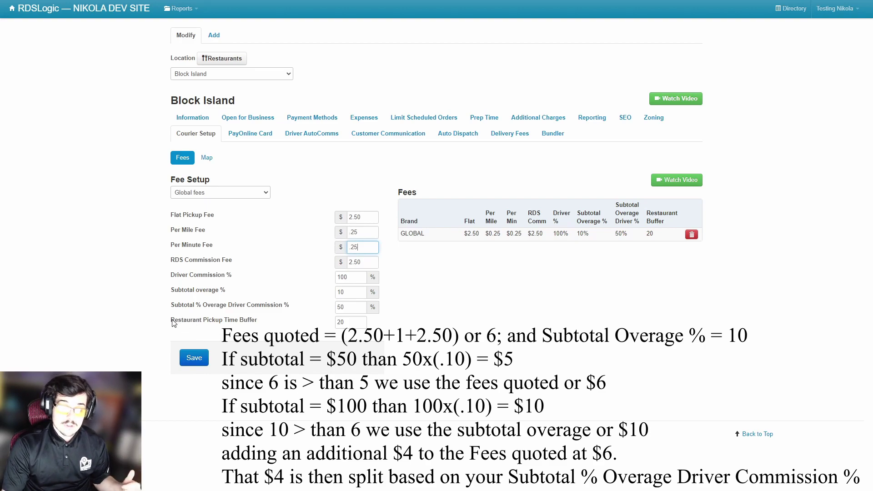
pyautogui.moveTo(173, 324); pyautogui.dragTo(267, 326)
pyautogui.click(267, 326)
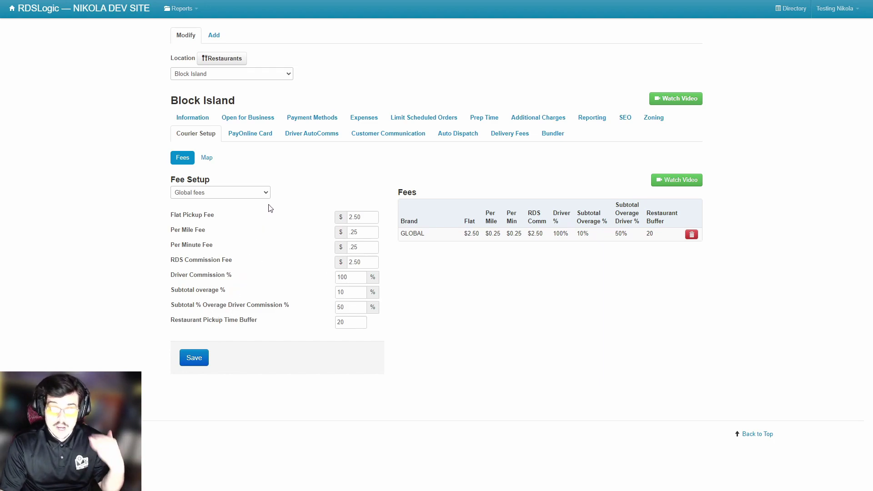
# Choose Chipotle for the fee setup and set its Flat Pickup Fee to $3, Per Mile Fee to $.50 and Per Minute Fee to $.15
pyautogui.click(220, 195)
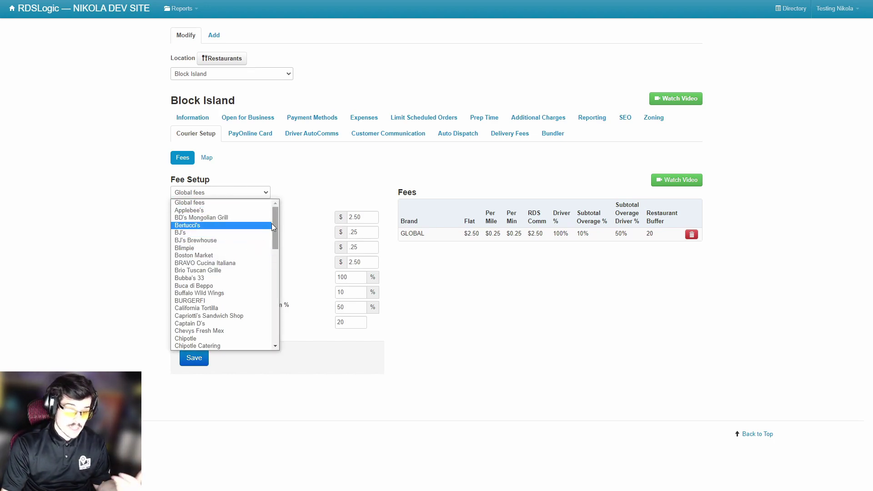
pyautogui.moveTo(275, 217); pyautogui.dragTo(278, 239)
pyautogui.click(214, 262)
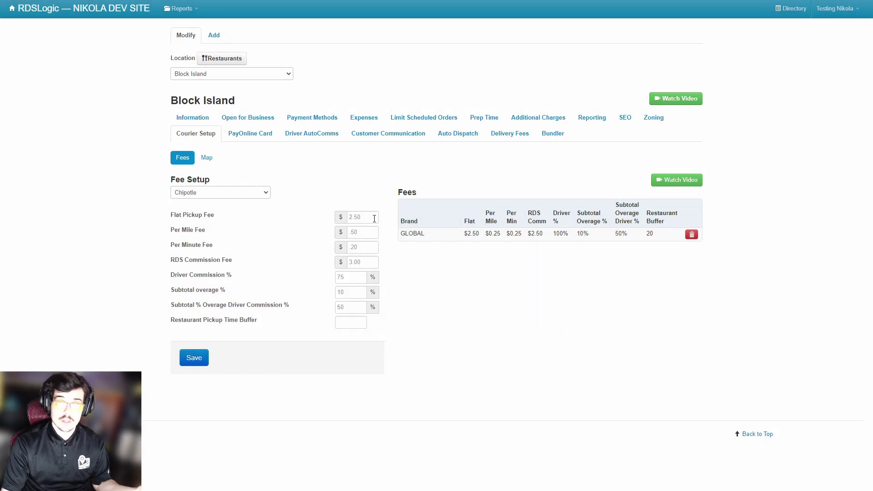
pyautogui.click(375, 218)
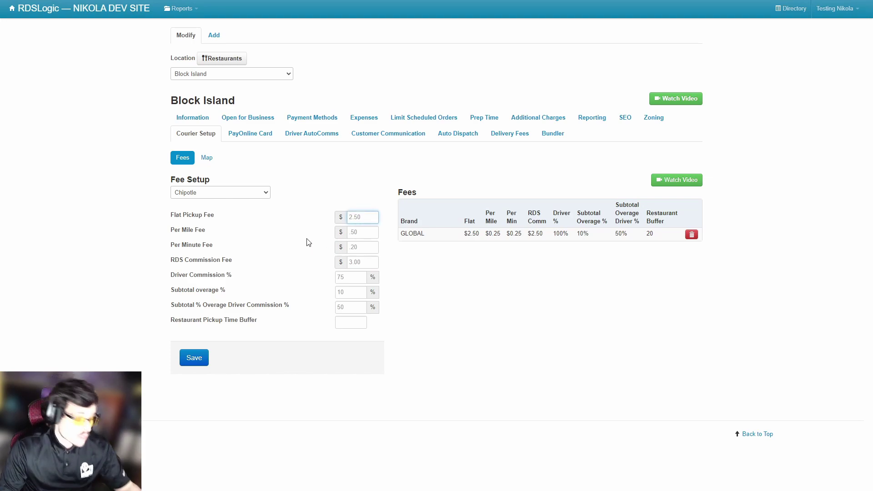
pyautogui.write('3')
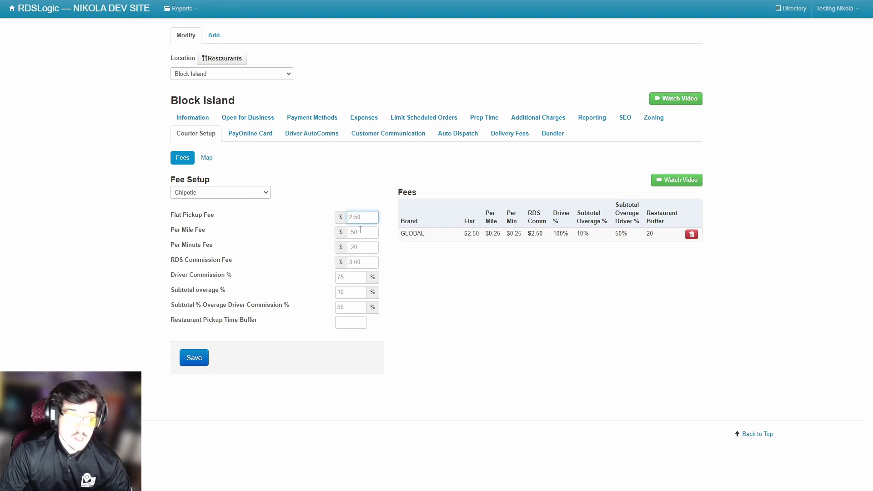
pyautogui.click(361, 233)
pyautogui.write('.50')
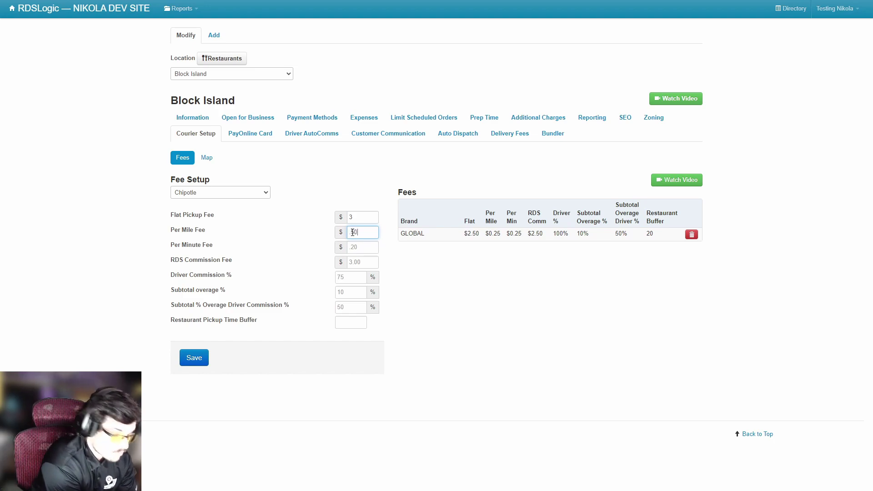
pyautogui.press('Tab')
pyautogui.write('.')
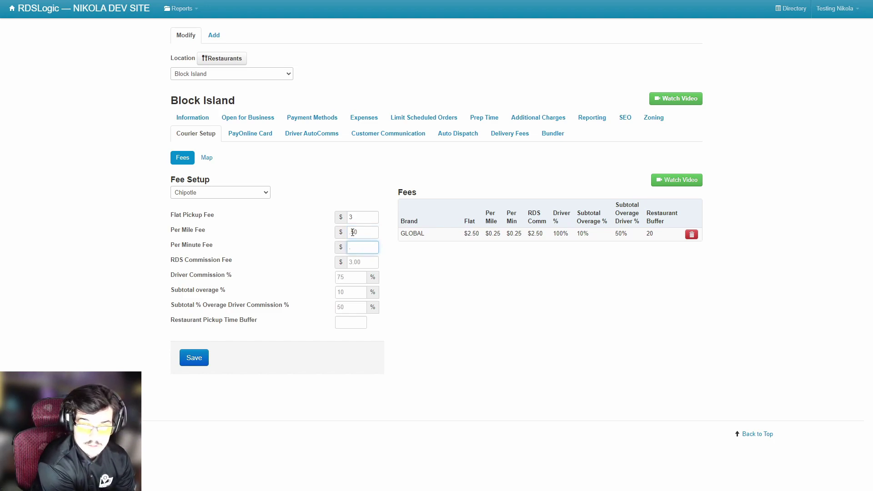
pyautogui.write('15')
pyautogui.press('Tab')
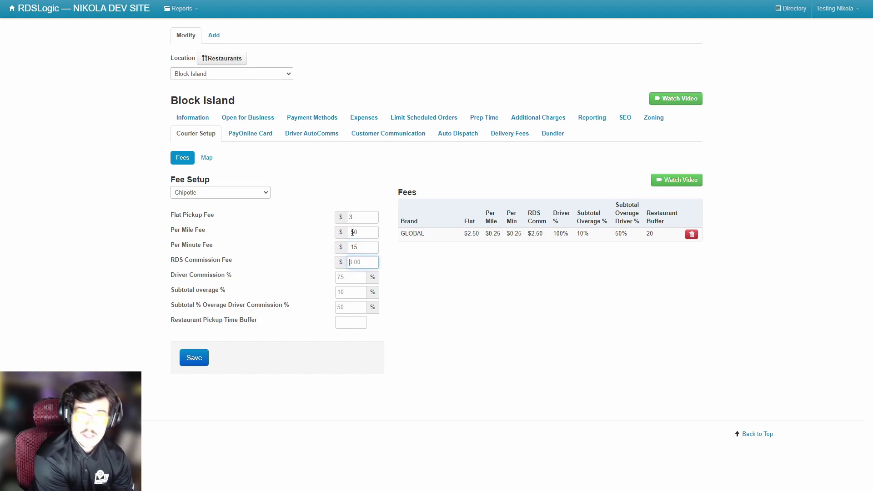
# Set Chipotle's RDS Commission Fee to $3, Driver Commission % to 75 and Subtotal overage % to 10
pyautogui.click(261, 195)
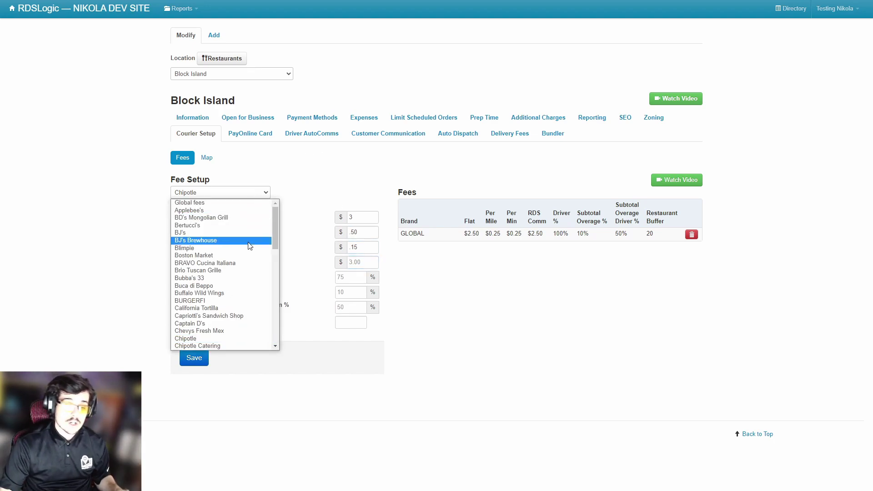
pyautogui.click(359, 191)
pyautogui.click(355, 262)
pyautogui.write('3')
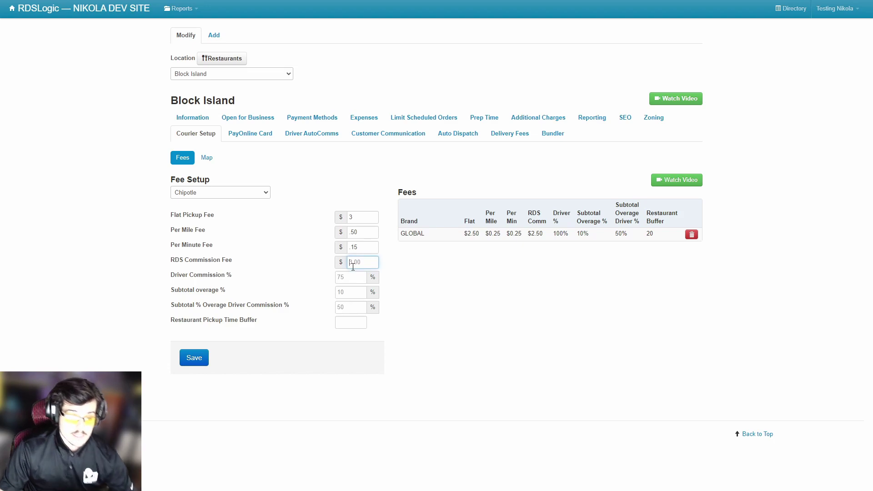
pyautogui.click(348, 276)
pyautogui.write('75')
pyautogui.click(346, 291)
pyautogui.write('10')
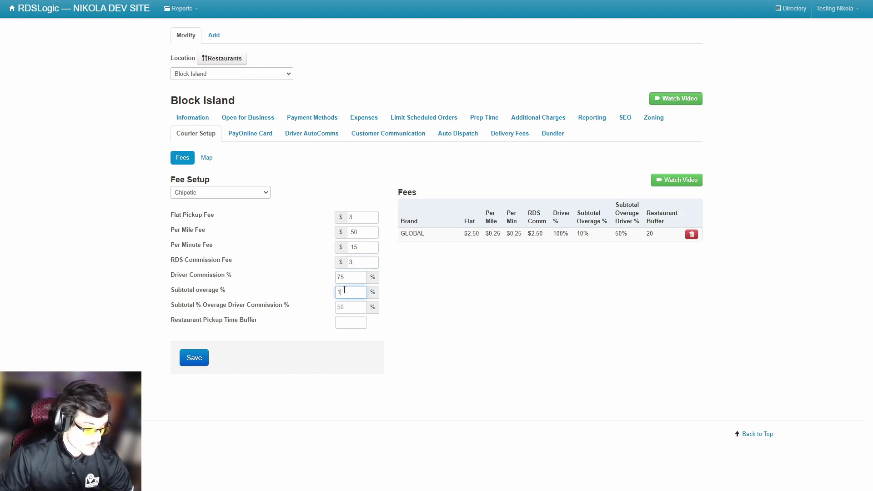
# Set Chipotle's Subtotal % Overage Driver Commission % to 50 and Restaurant Pickup Time Buffer to 20, and save the fees
pyautogui.click(352, 308)
pyautogui.write('50')
pyautogui.click(349, 323)
pyautogui.write('20')
pyautogui.click(187, 358)
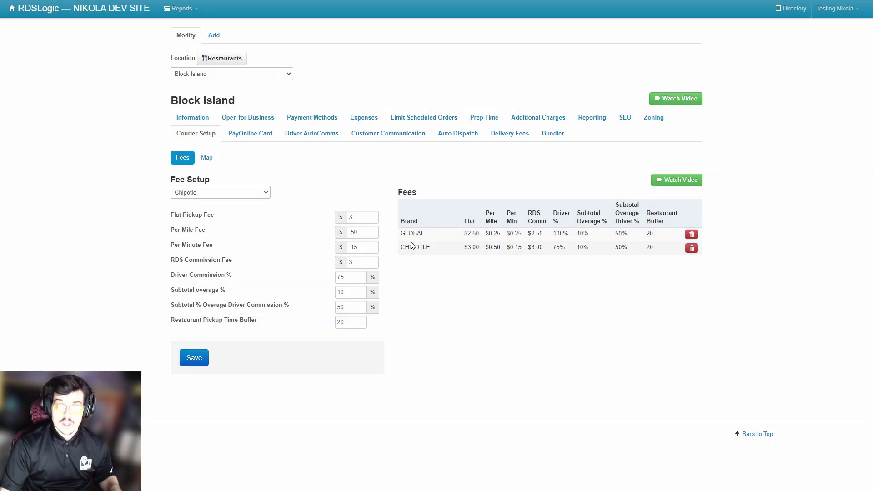
# Compare the Chipotle entry with the GLOBAL entry in the Fees table
pyautogui.moveTo(402, 224); pyautogui.dragTo(659, 249)
pyautogui.click(412, 235)
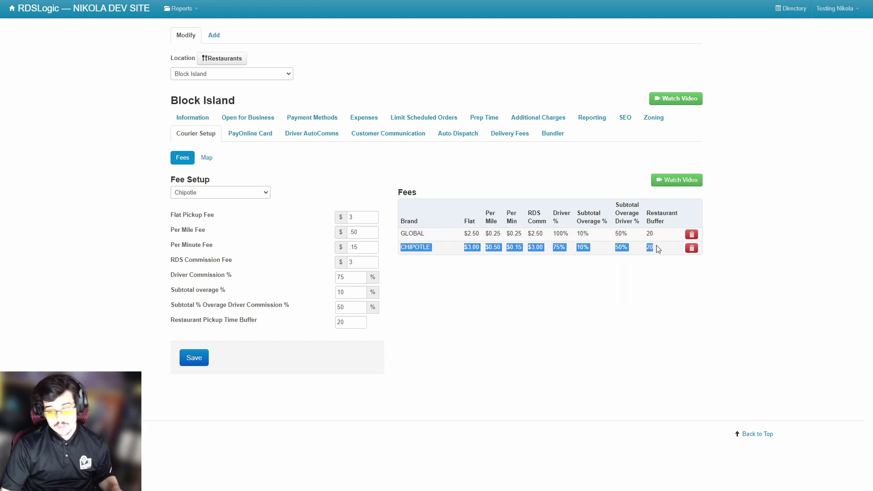
pyautogui.click(399, 250)
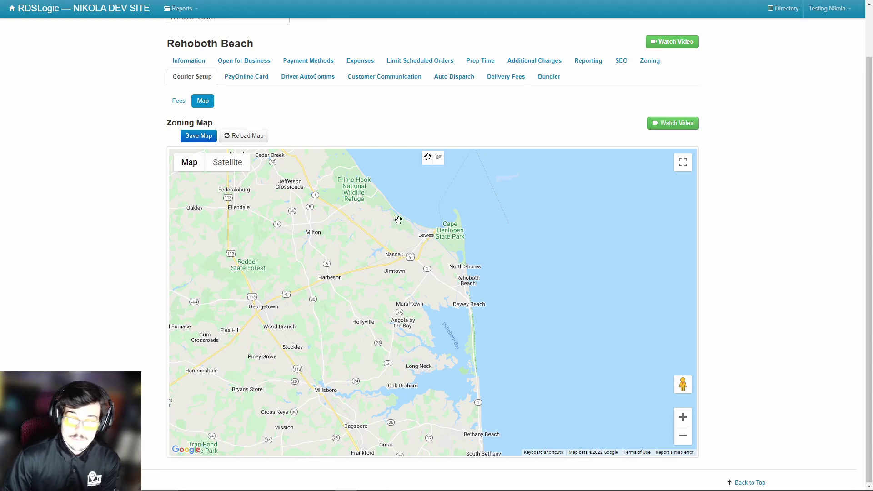
# Draw a closed seven-point zone on the Rehoboth Beach zoning map, running from Lewes down the coast to Dewey Beach and back inland
pyautogui.click(439, 157)
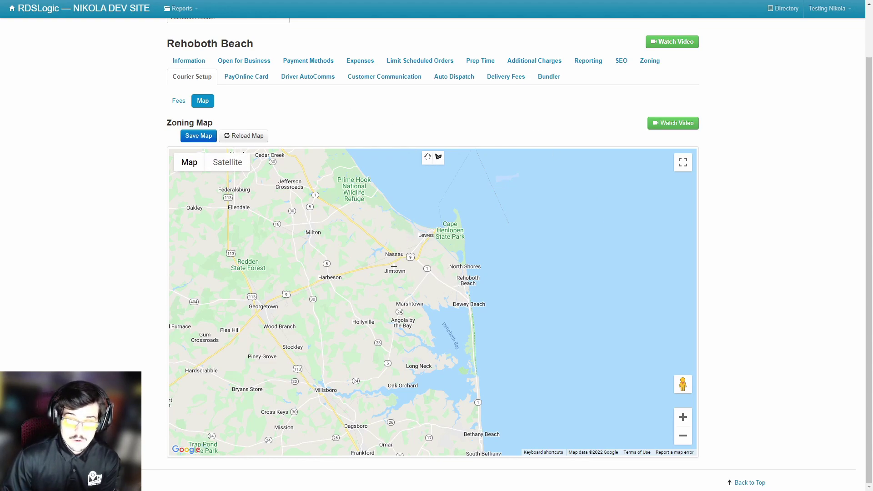
pyautogui.click(410, 246)
pyautogui.click(418, 225)
pyautogui.click(437, 231)
pyautogui.click(458, 261)
pyautogui.click(469, 286)
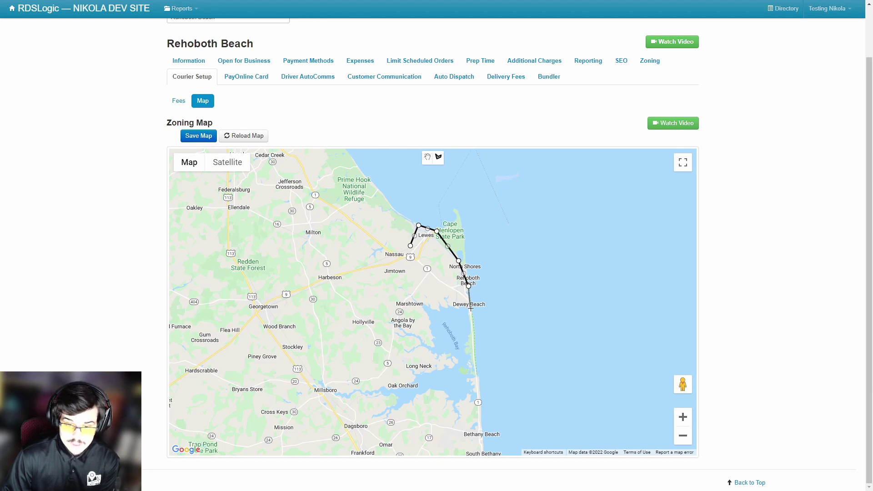
pyautogui.click(471, 309)
pyautogui.click(438, 305)
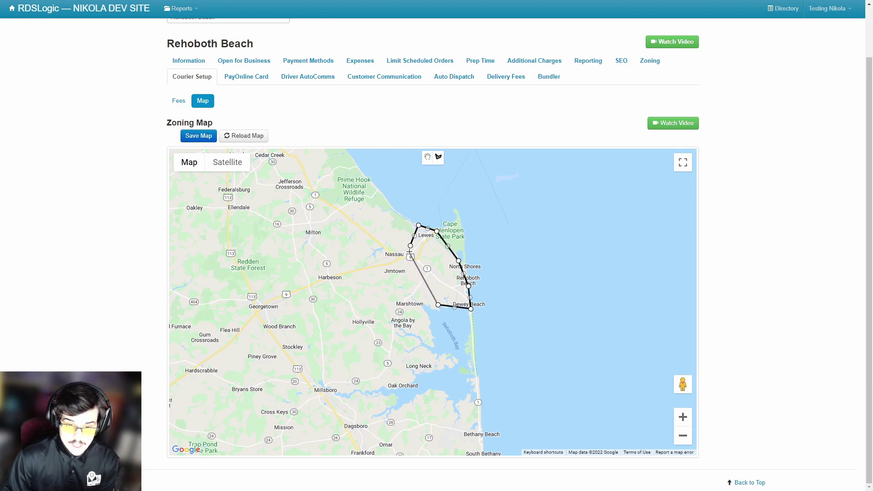
pyautogui.click(410, 246)
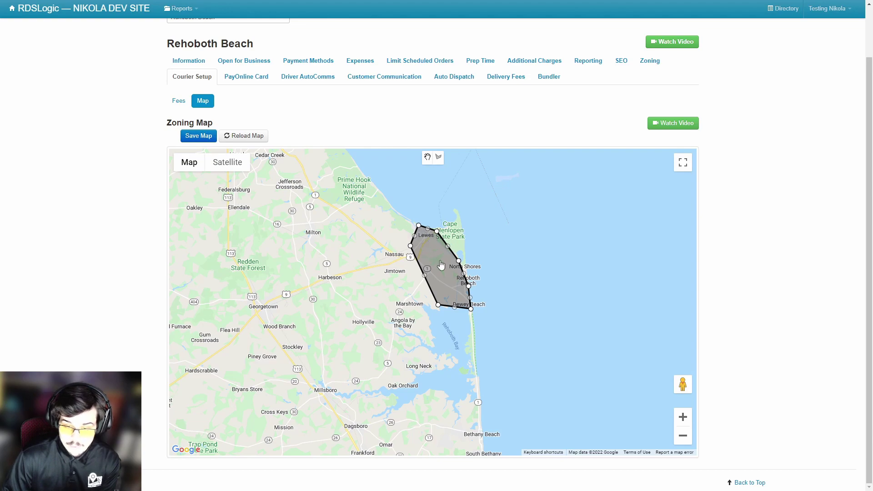